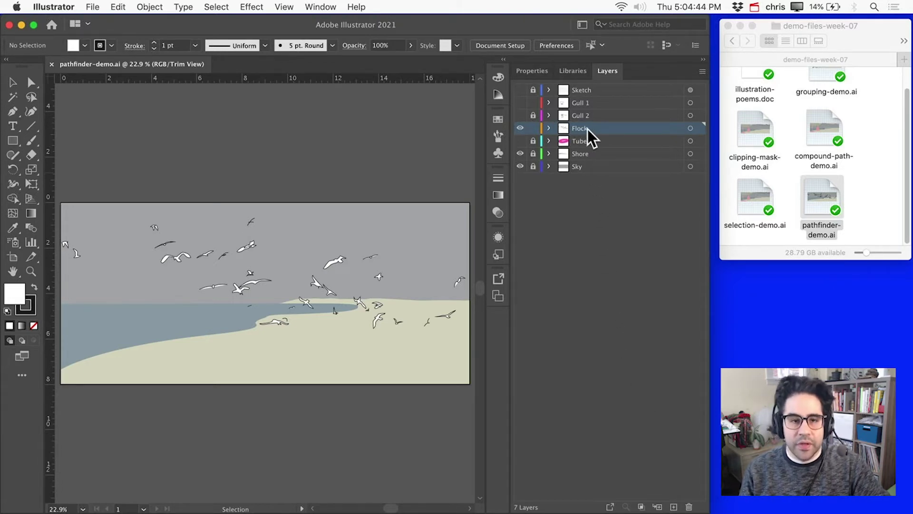
Step: Expand the Flock layer, keep the sea photo hidden, hide Tube, and zoom in on the seagulls
{"action": "left_click", "coordinate": [549, 128]}
{"action": "scroll", "coordinate": [657, 343], "scroll_direction": "down", "scroll_amount": 5}
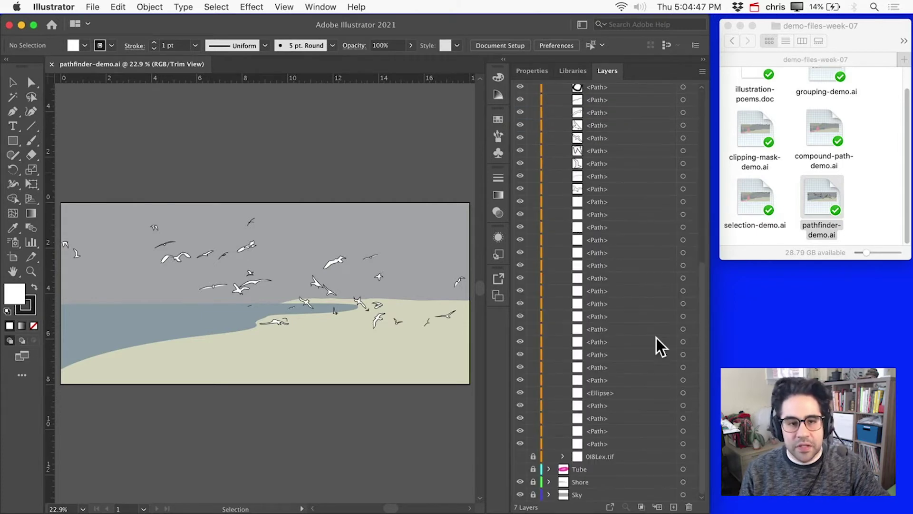
{"action": "left_click", "coordinate": [520, 456]}
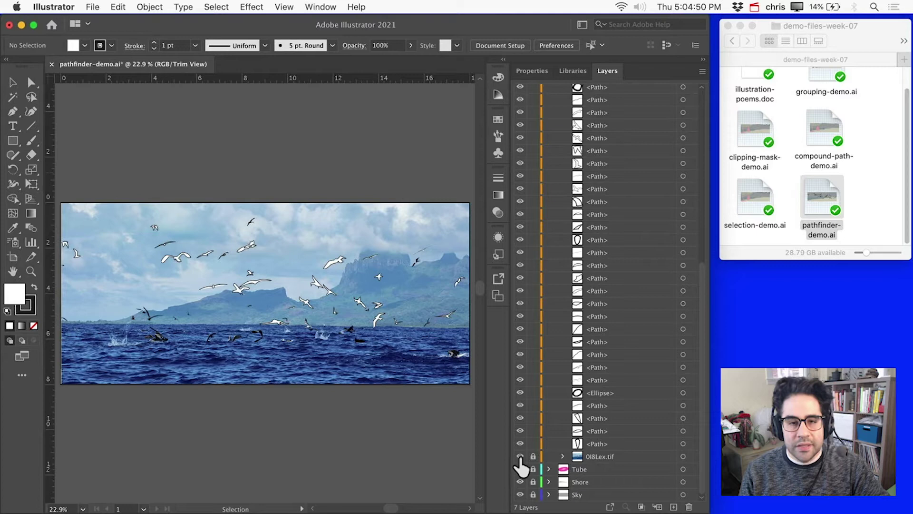
{"action": "left_click", "coordinate": [520, 456]}
{"action": "left_click", "coordinate": [520, 470]}
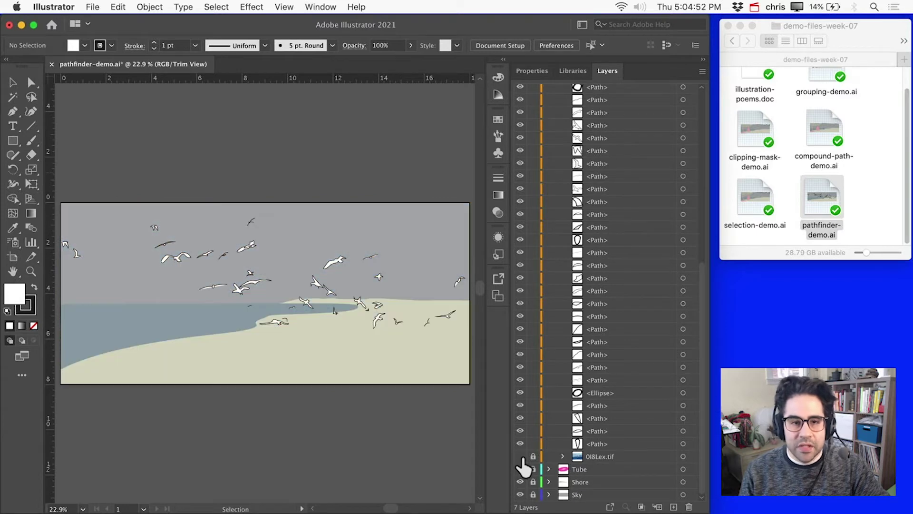
{"action": "scroll", "coordinate": [134, 225], "scroll_direction": "up", "scroll_amount": 5}
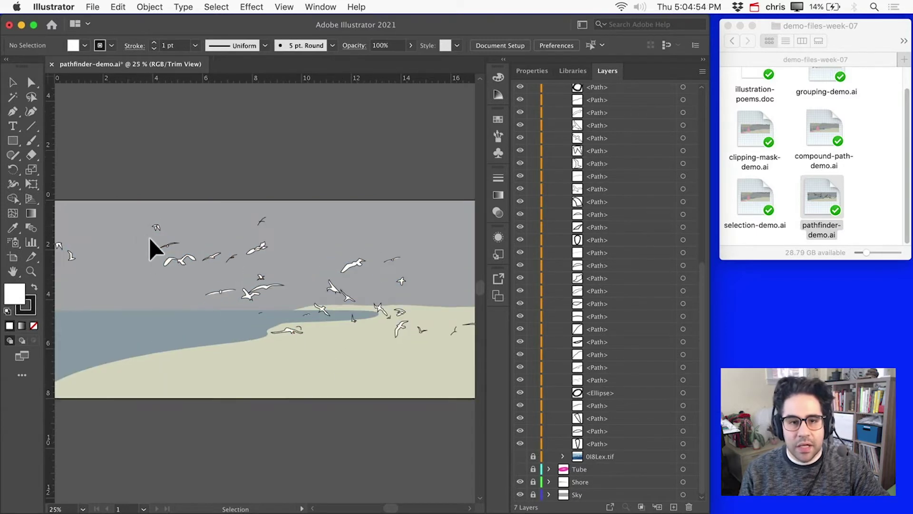
{"action": "scroll", "coordinate": [247, 252], "scroll_direction": "up", "scroll_amount": 2}
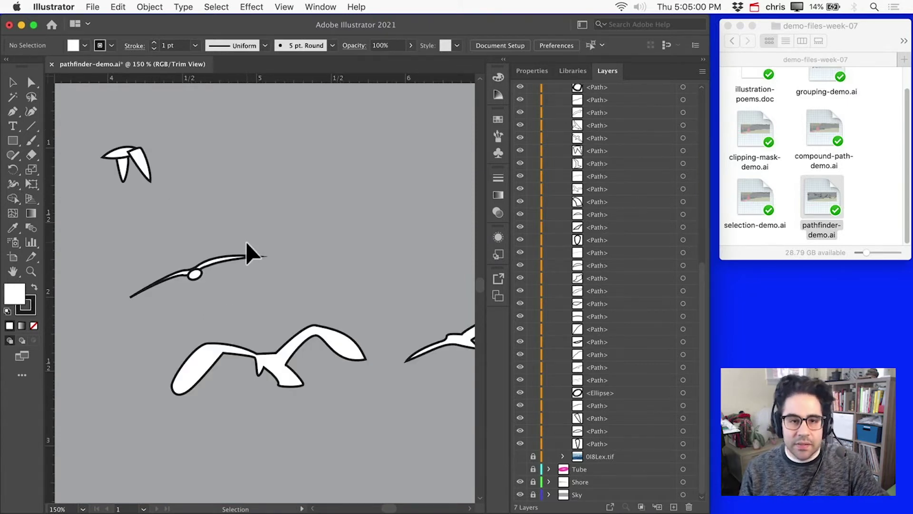
{"action": "left_click", "coordinate": [304, 331]}
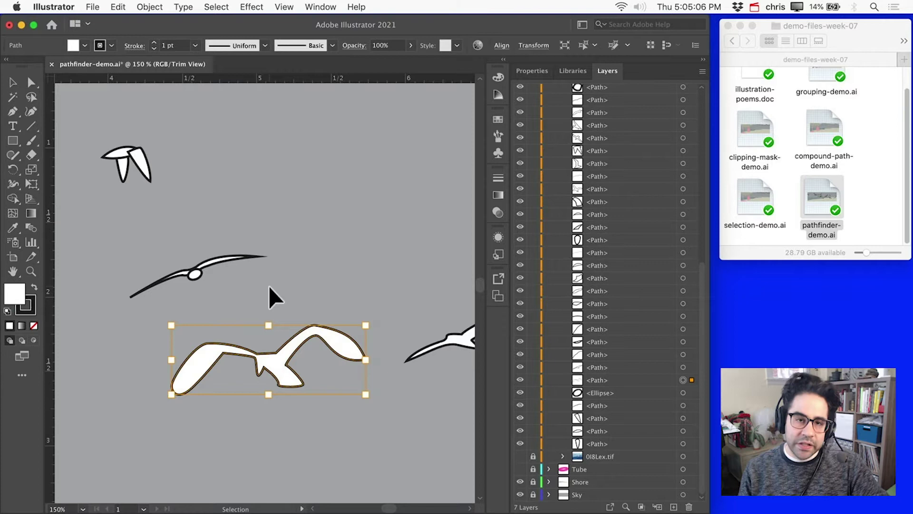
{"action": "left_click", "coordinate": [197, 275]}
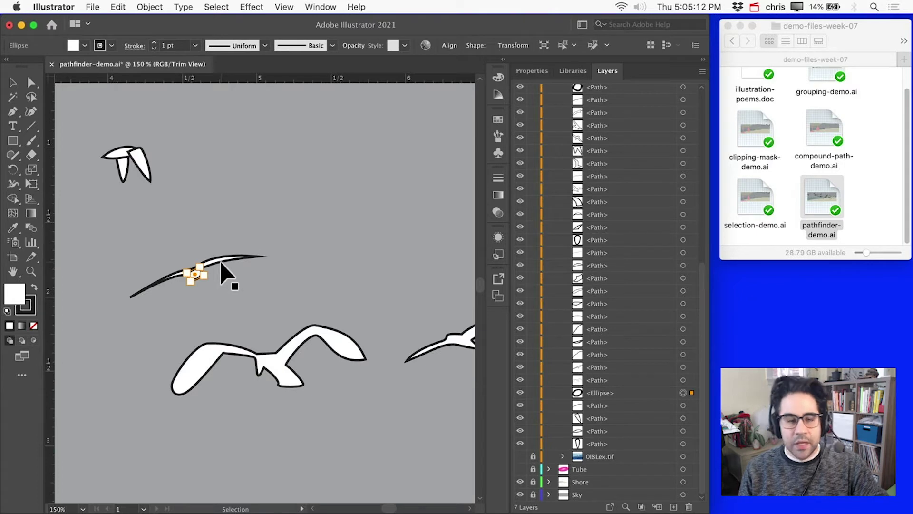
{"action": "left_click", "coordinate": [222, 274]}
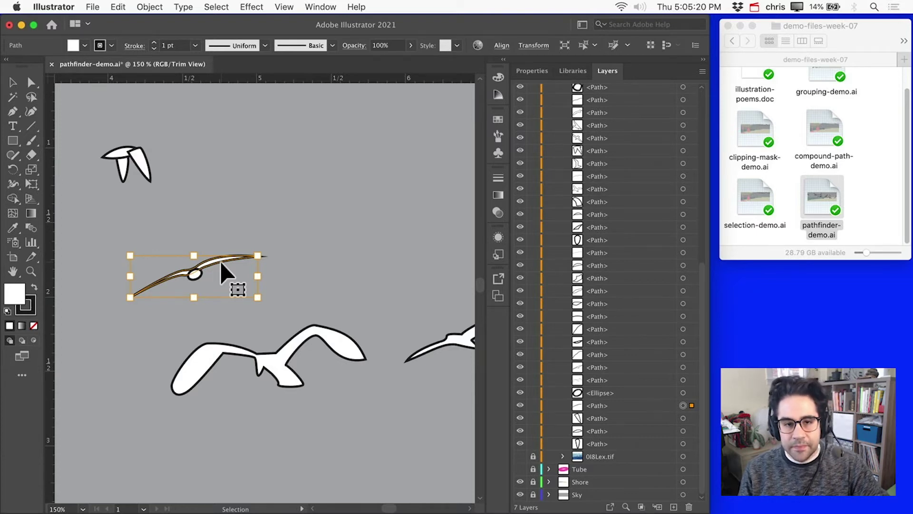
{"action": "key", "text": "super+0"}
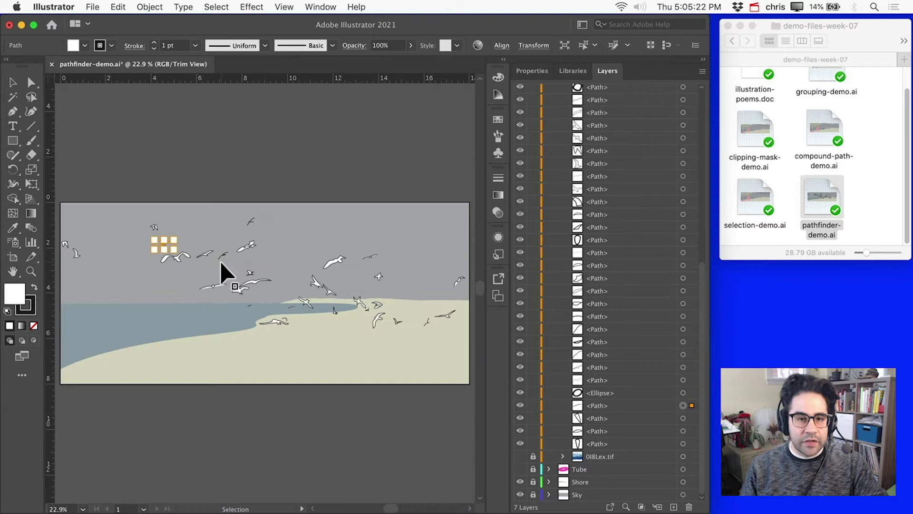
{"action": "left_click", "coordinate": [175, 189]}
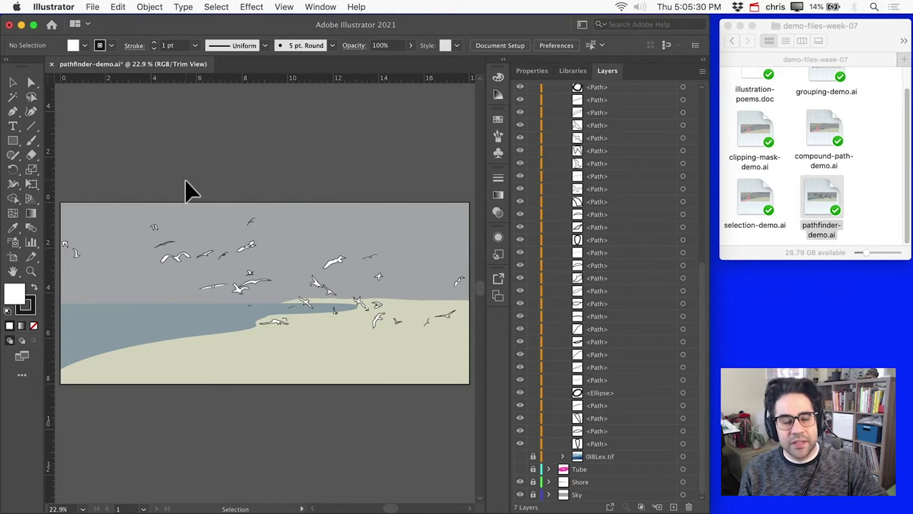
{"action": "scroll", "coordinate": [157, 240], "scroll_direction": "up", "scroll_amount": 6}
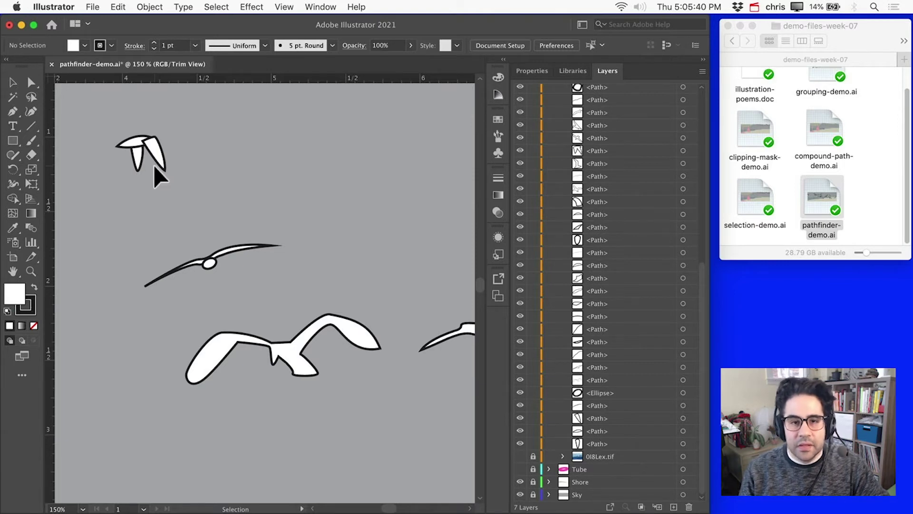
Step: Open the Pathfinder panel from the Window menu
{"action": "left_click", "coordinate": [323, 8]}
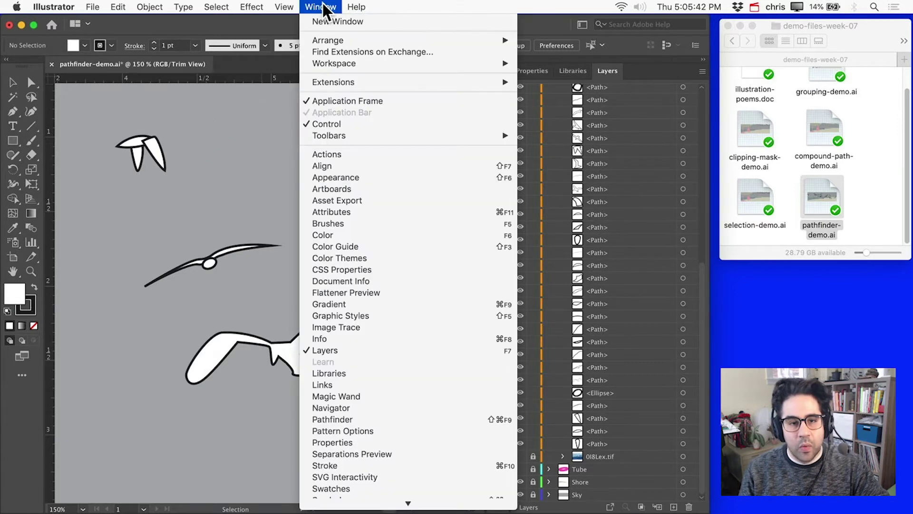
{"action": "left_click", "coordinate": [385, 418]}
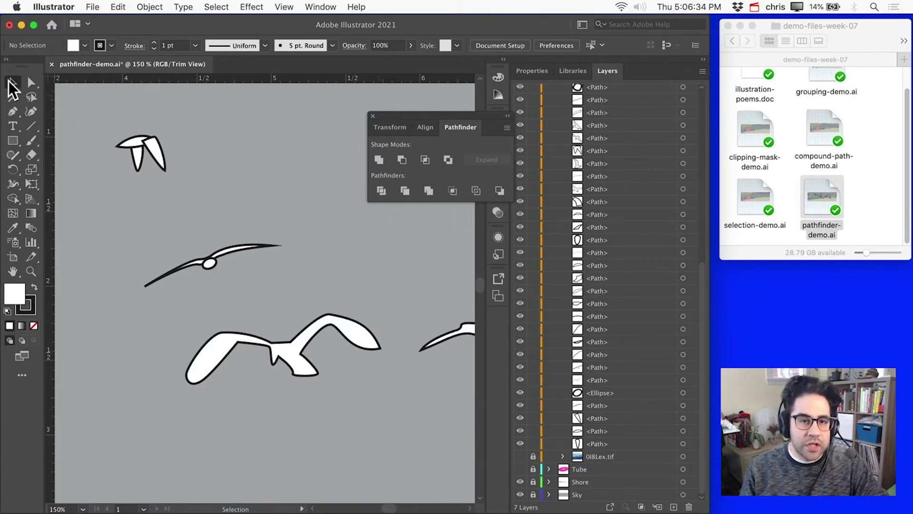
Step: Select the middle gull's wing and ellipse, try Unite and undo it, then apply Minus Front
{"action": "left_click", "coordinate": [13, 82]}
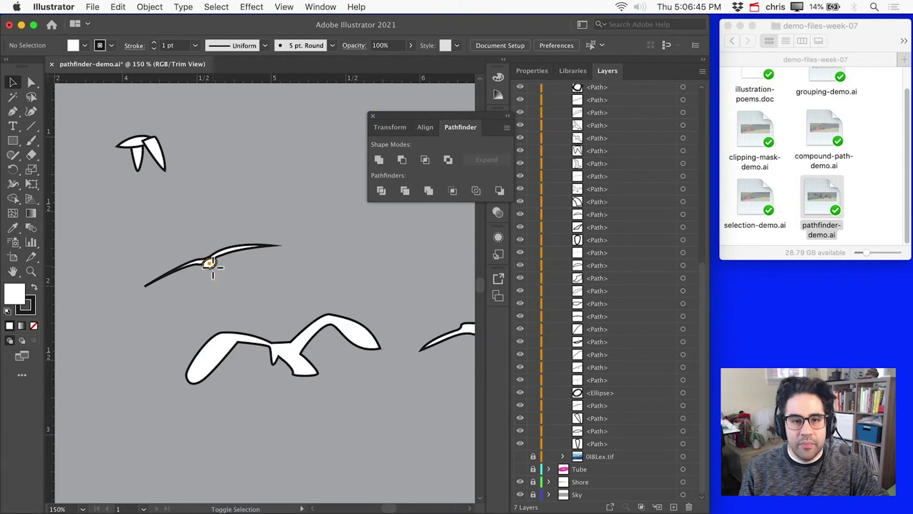
{"action": "left_click", "coordinate": [210, 263]}
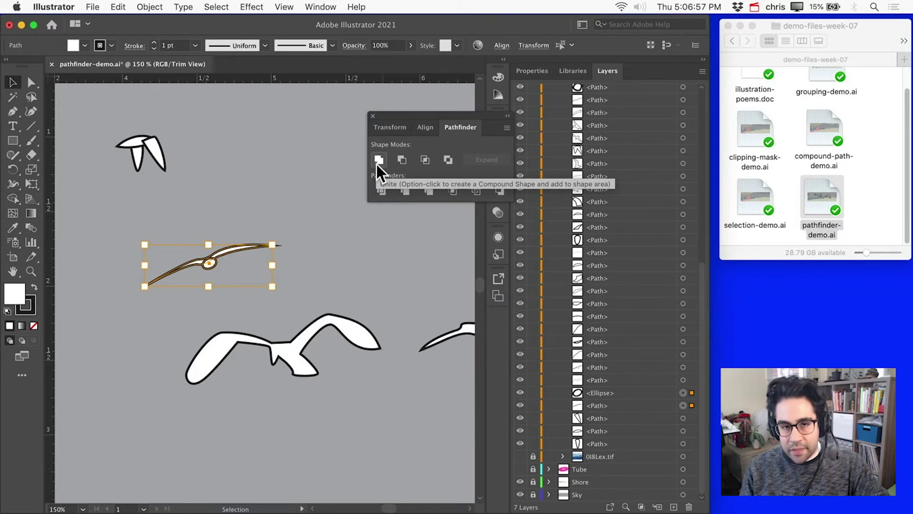
{"action": "left_click", "coordinate": [378, 160]}
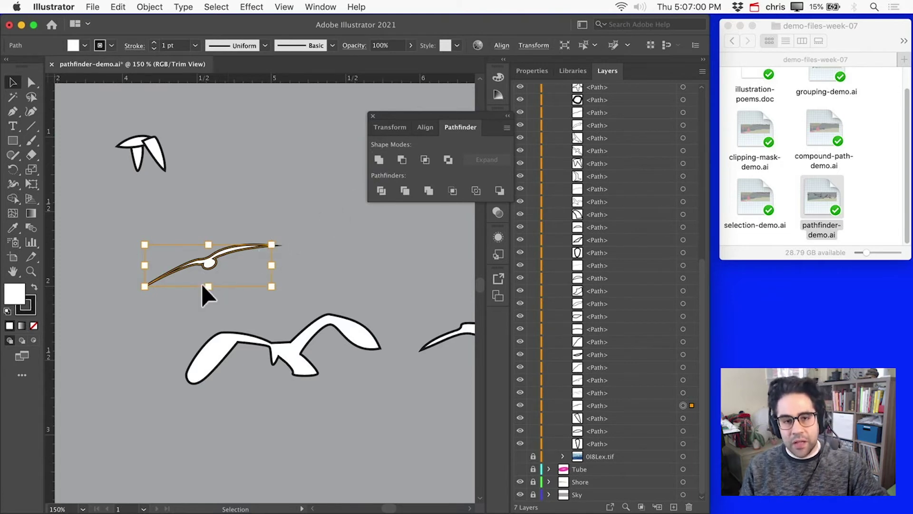
{"action": "scroll", "coordinate": [187, 276], "scroll_direction": "up", "scroll_amount": 4}
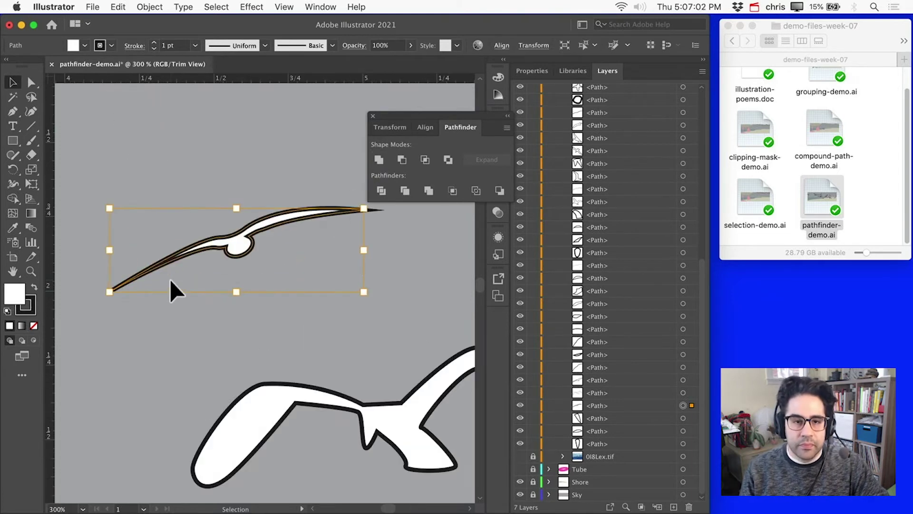
{"action": "left_click", "coordinate": [118, 7]}
{"action": "left_click", "coordinate": [134, 21]}
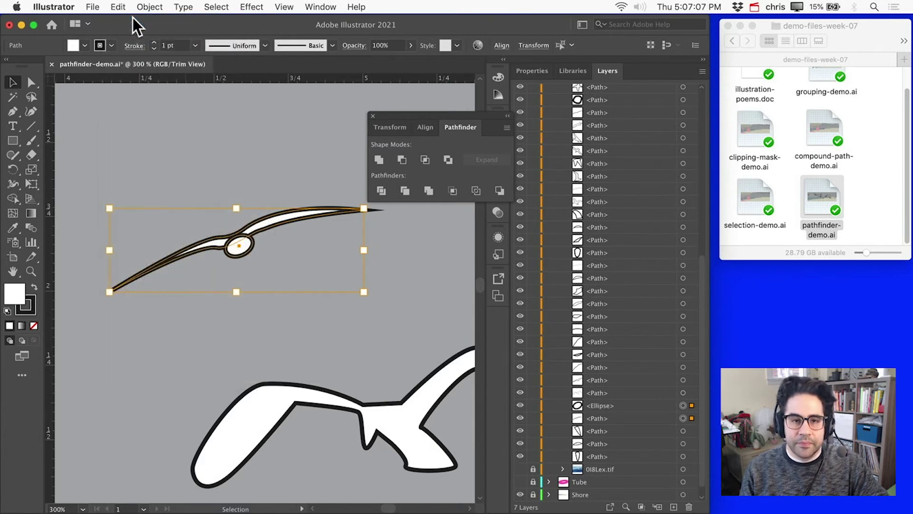
{"action": "left_click", "coordinate": [402, 161]}
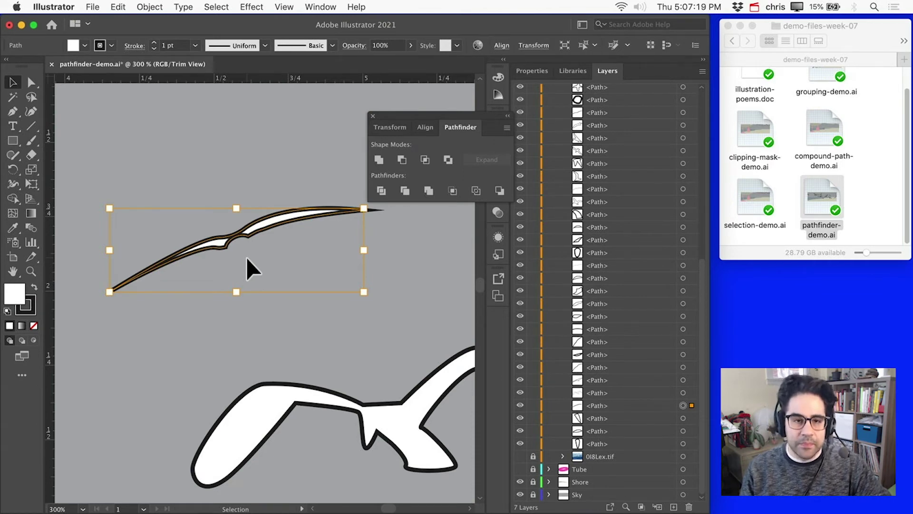
Step: Undo Minus Front, try Intersect and undo it, then combine wing and ellipse with Exclude
{"action": "left_click", "coordinate": [121, 6]}
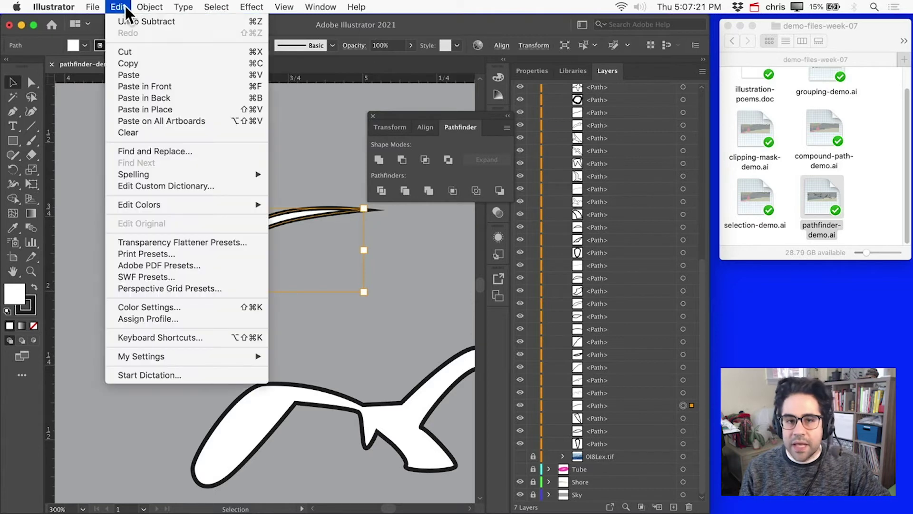
{"action": "left_click", "coordinate": [127, 21]}
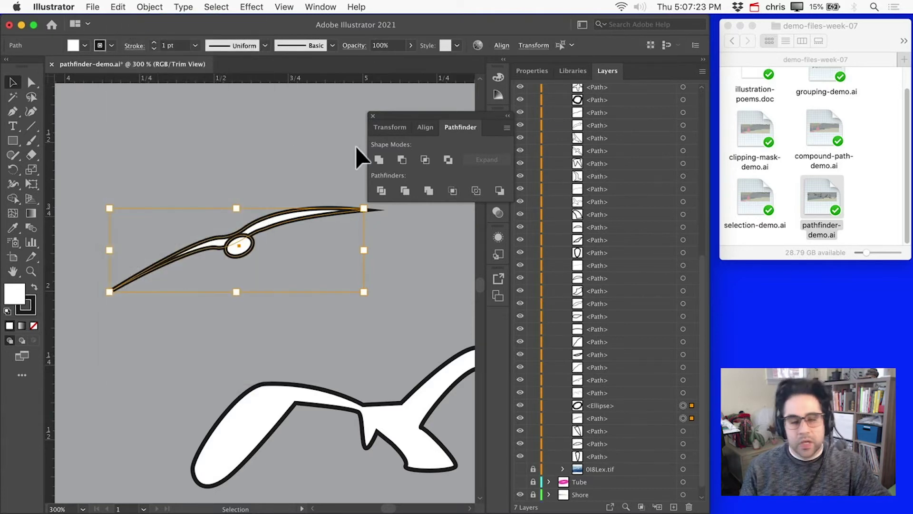
{"action": "left_click", "coordinate": [421, 161]}
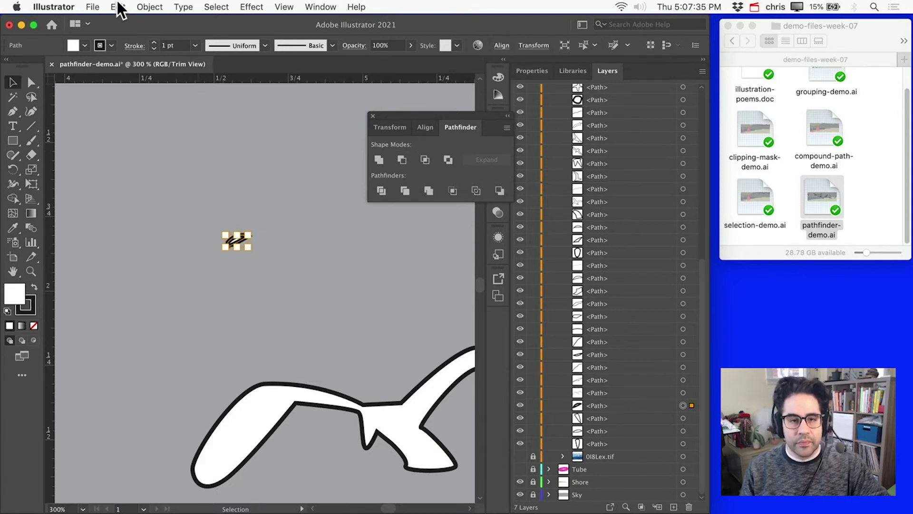
{"action": "left_click", "coordinate": [119, 6]}
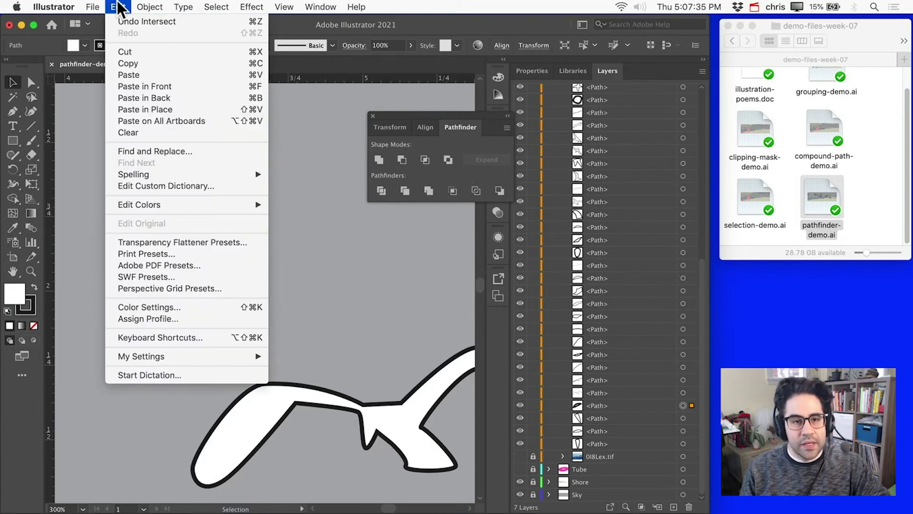
{"action": "left_click", "coordinate": [125, 21]}
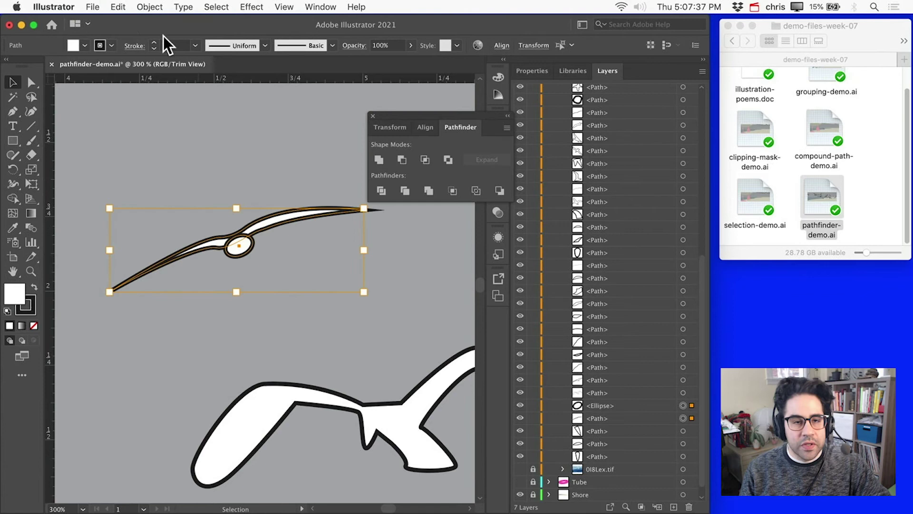
{"action": "left_click", "coordinate": [446, 162]}
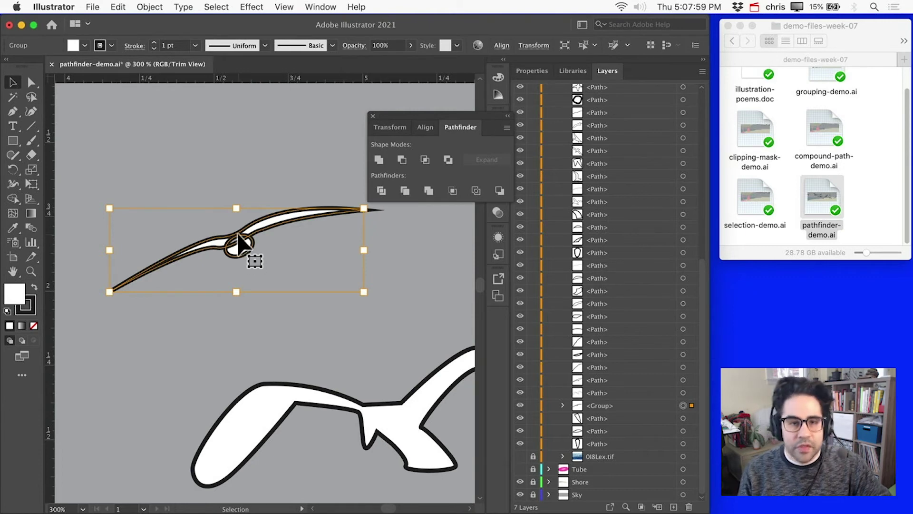
Step: Undo Exclude, unite the ellipse into the wing and check the merged path, then undo Unite
{"action": "left_click", "coordinate": [114, 7]}
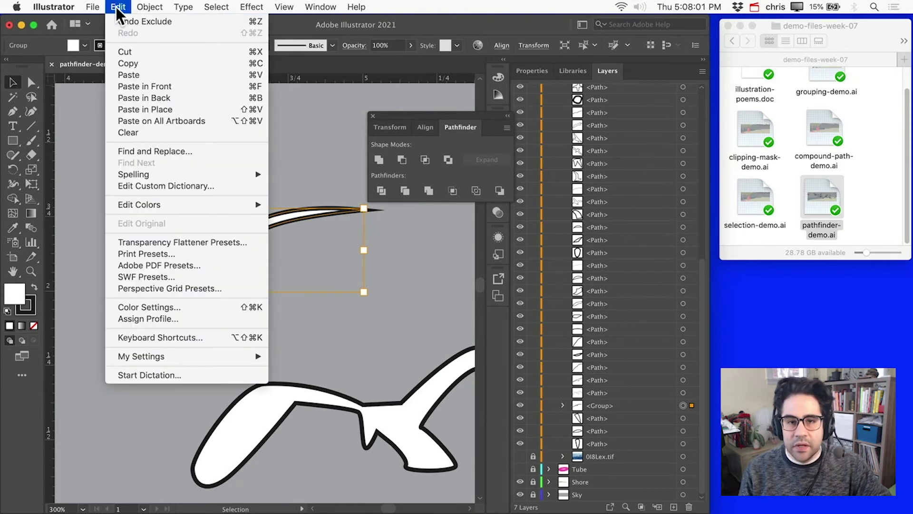
{"action": "left_click", "coordinate": [123, 19]}
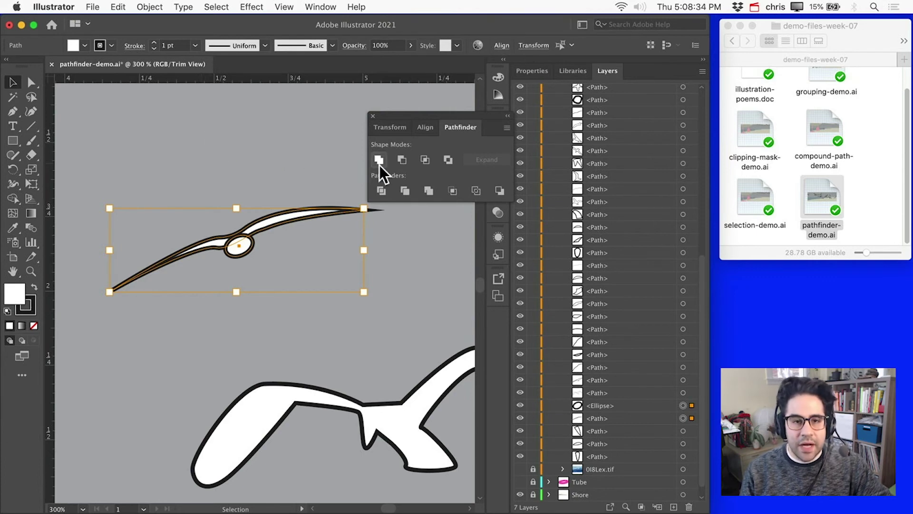
{"action": "left_click", "coordinate": [381, 162]}
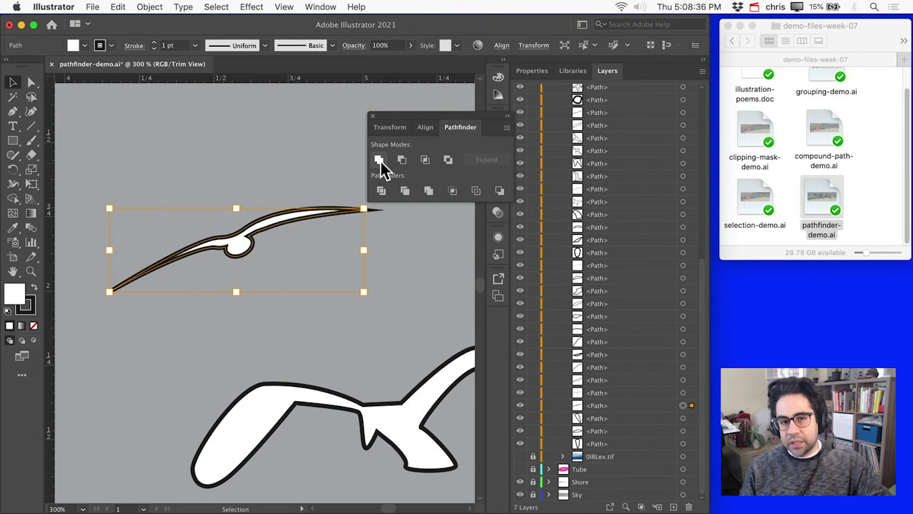
{"action": "left_click", "coordinate": [658, 406]}
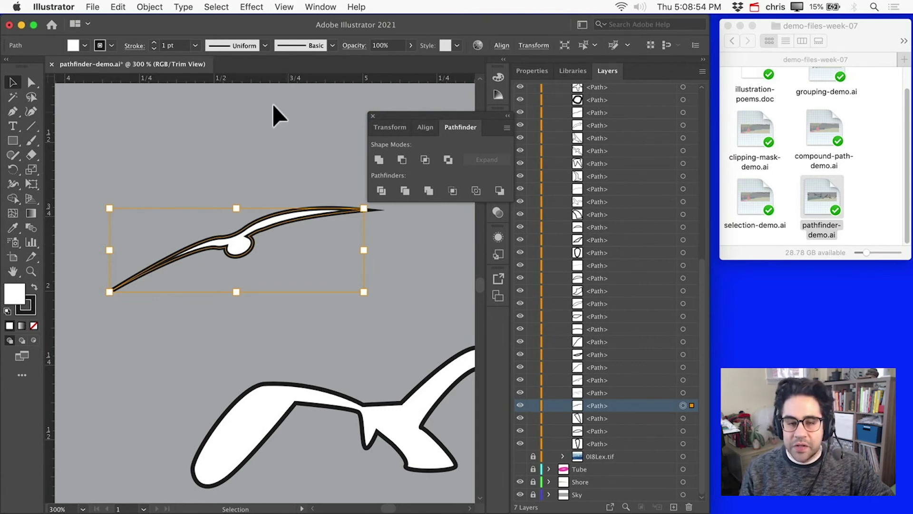
{"action": "left_click", "coordinate": [118, 8]}
{"action": "left_click", "coordinate": [121, 20]}
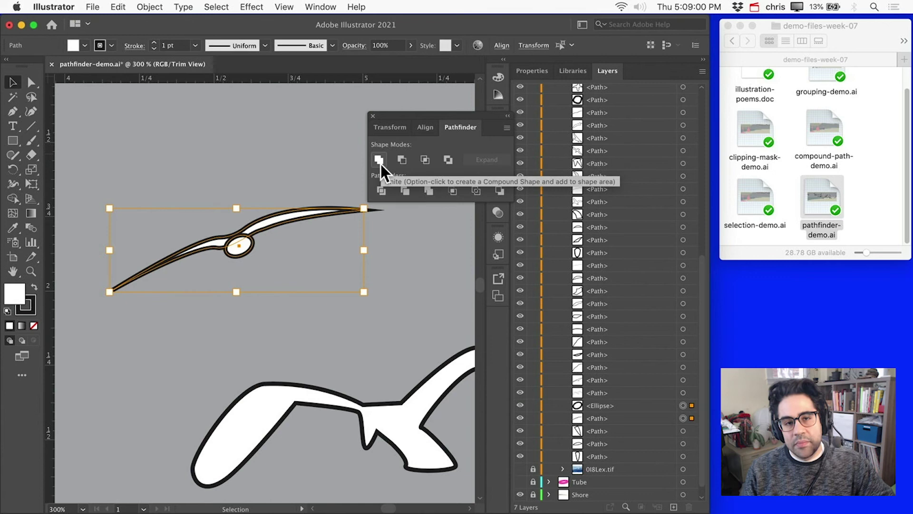
Step: Option-Unite wing and ellipse into a Compound Shape, then select its ellipse in Layers and drag it
{"action": "left_click", "coordinate": [380, 162], "text": "alt"}
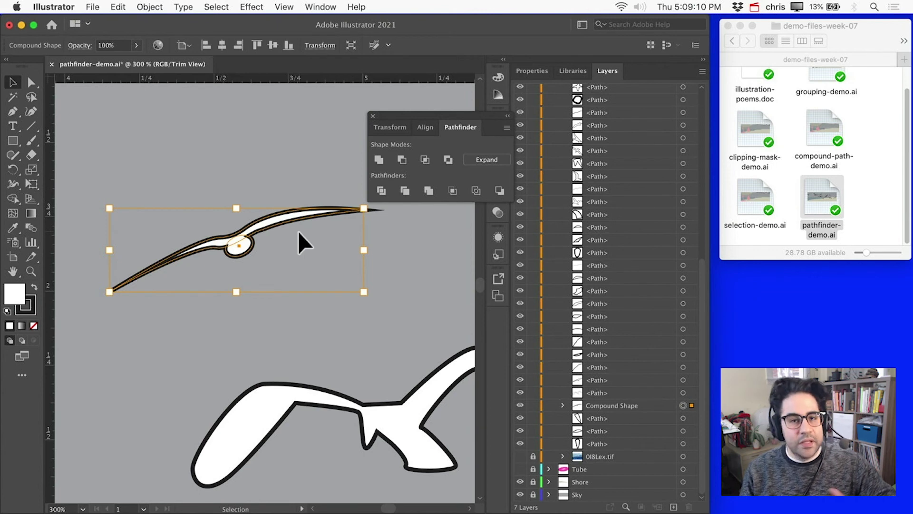
{"action": "left_click", "coordinate": [563, 405]}
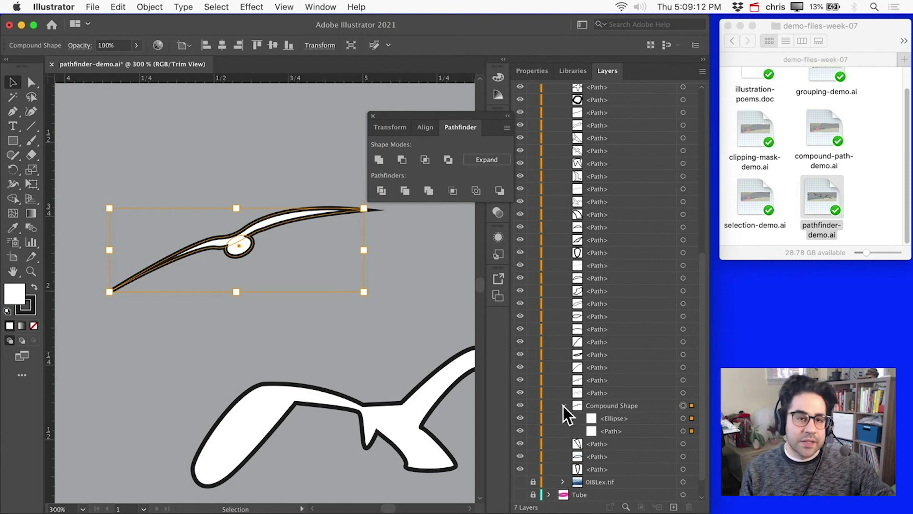
{"action": "left_click", "coordinate": [648, 406]}
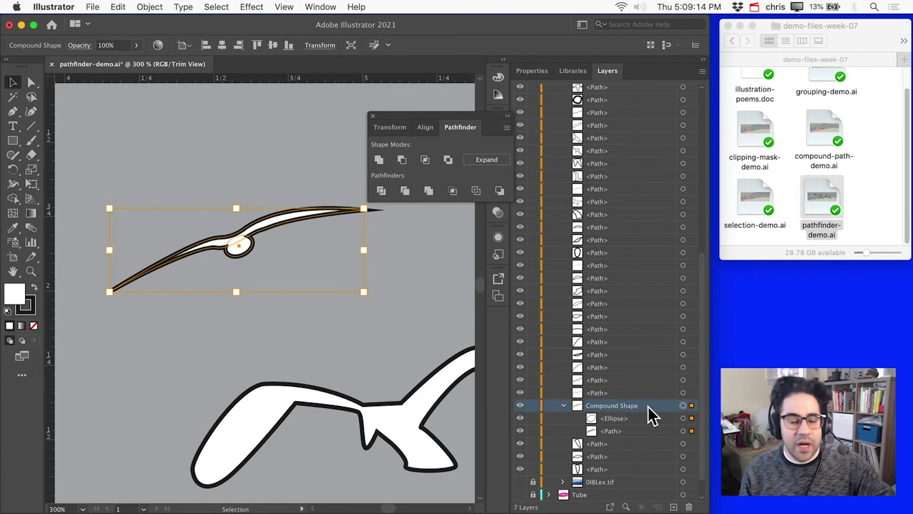
{"action": "left_click", "coordinate": [683, 419]}
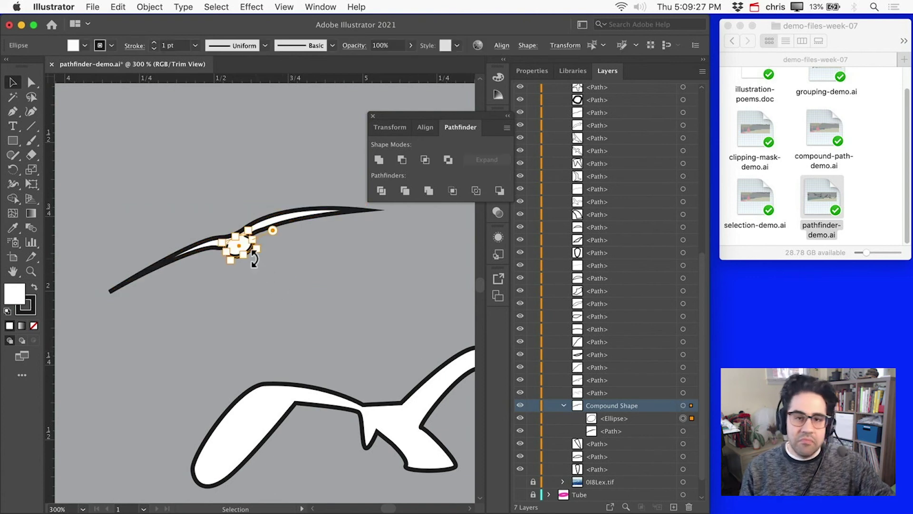
{"action": "scroll", "coordinate": [240, 243], "scroll_direction": "up", "scroll_amount": 2}
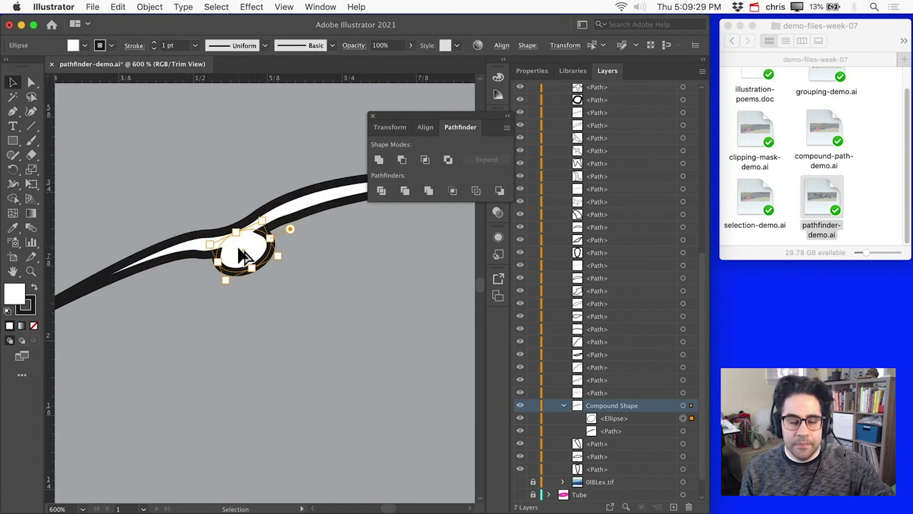
{"action": "mouse_move", "coordinate": [246, 255]}
{"action": "left_mouse_down"}
{"action": "mouse_move", "coordinate": [224, 247]}
{"action": "mouse_move", "coordinate": [253, 240]}
{"action": "left_mouse_up"}
{"action": "scroll", "coordinate": [272, 293], "scroll_direction": "down", "scroll_amount": 1}
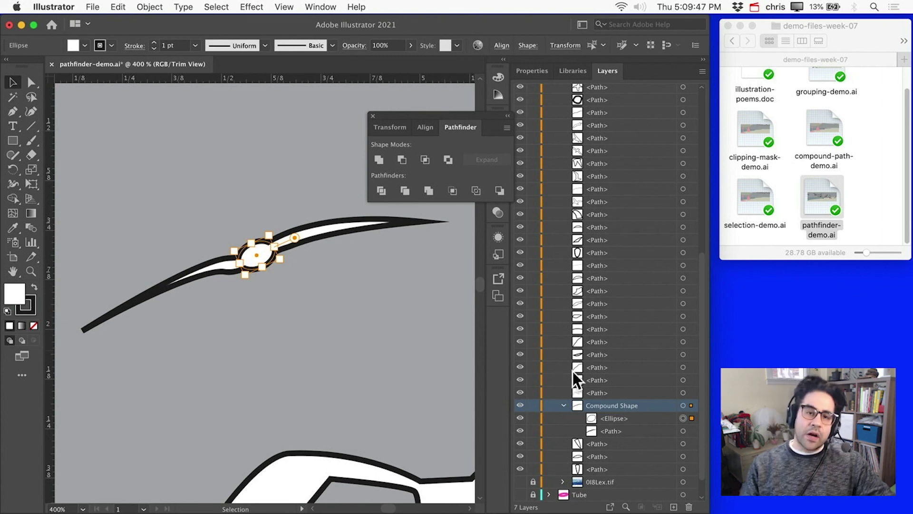
Step: Release the Compound Shape from the Pathfinder menu and check the separate Ellipse and Path rows
{"action": "left_click", "coordinate": [683, 405]}
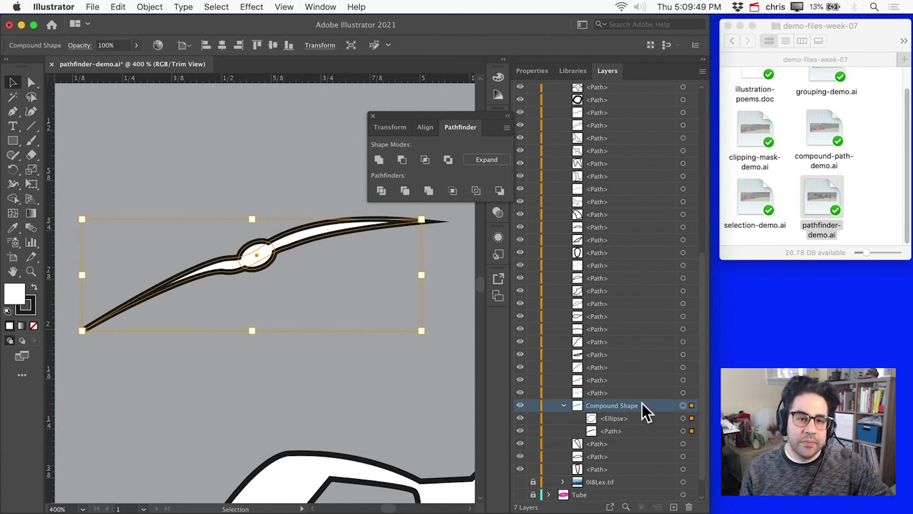
{"action": "left_click", "coordinate": [506, 129]}
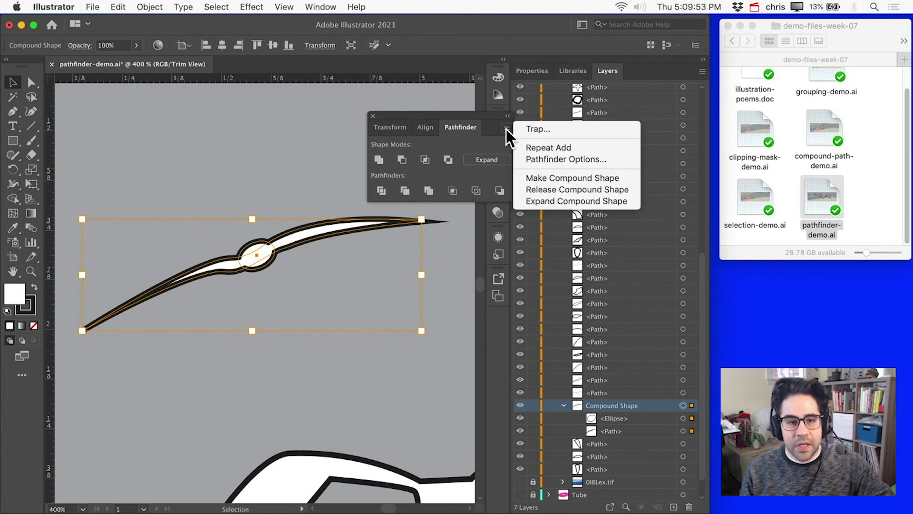
{"action": "left_click", "coordinate": [578, 190]}
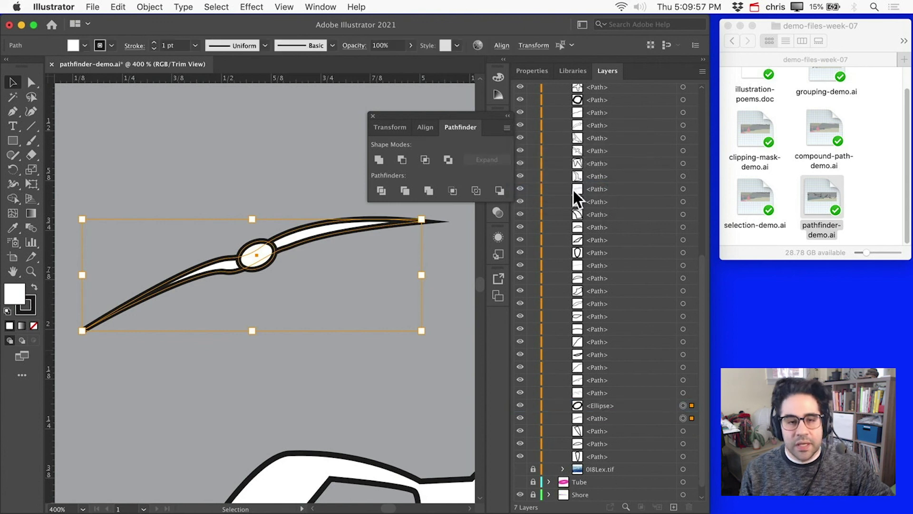
{"action": "left_click", "coordinate": [631, 407]}
{"action": "left_click", "coordinate": [631, 418]}
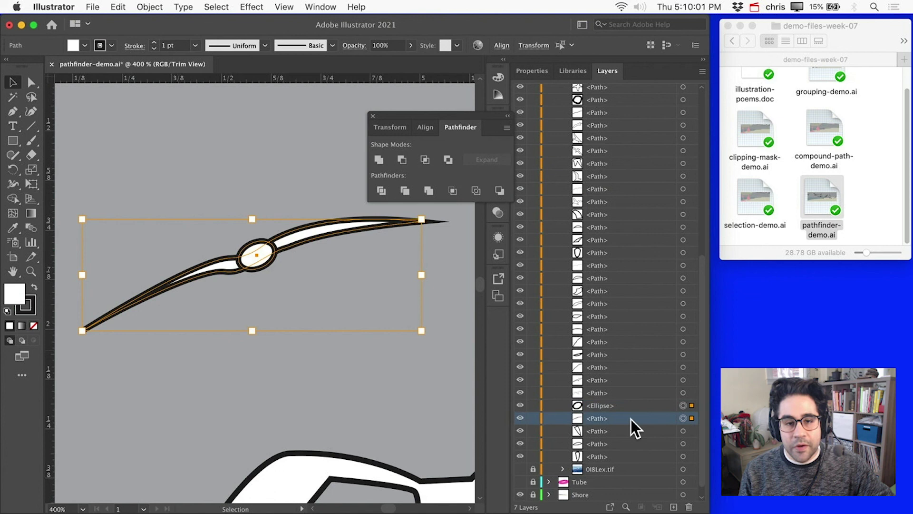